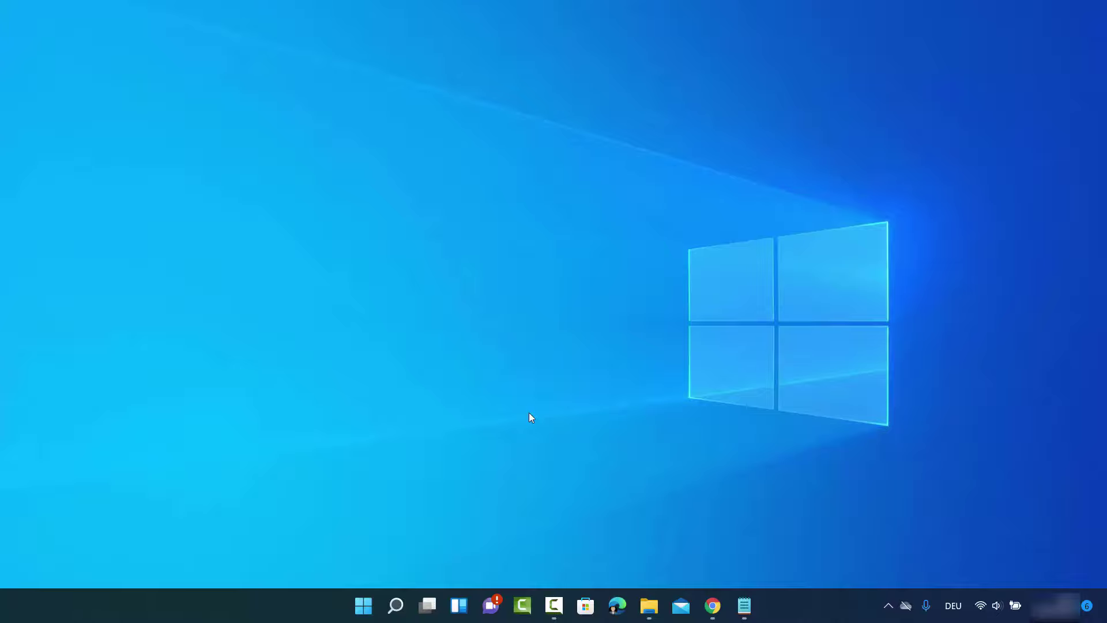
Find and open Control Panel with its items viewed by category
click(395, 605)
text(con)
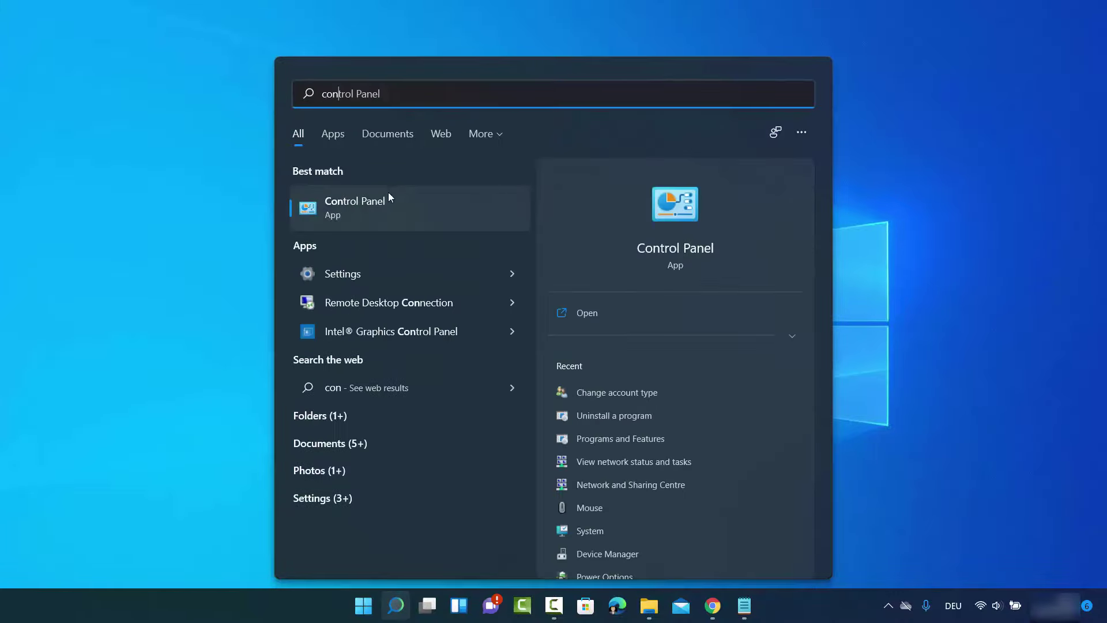
click(383, 203)
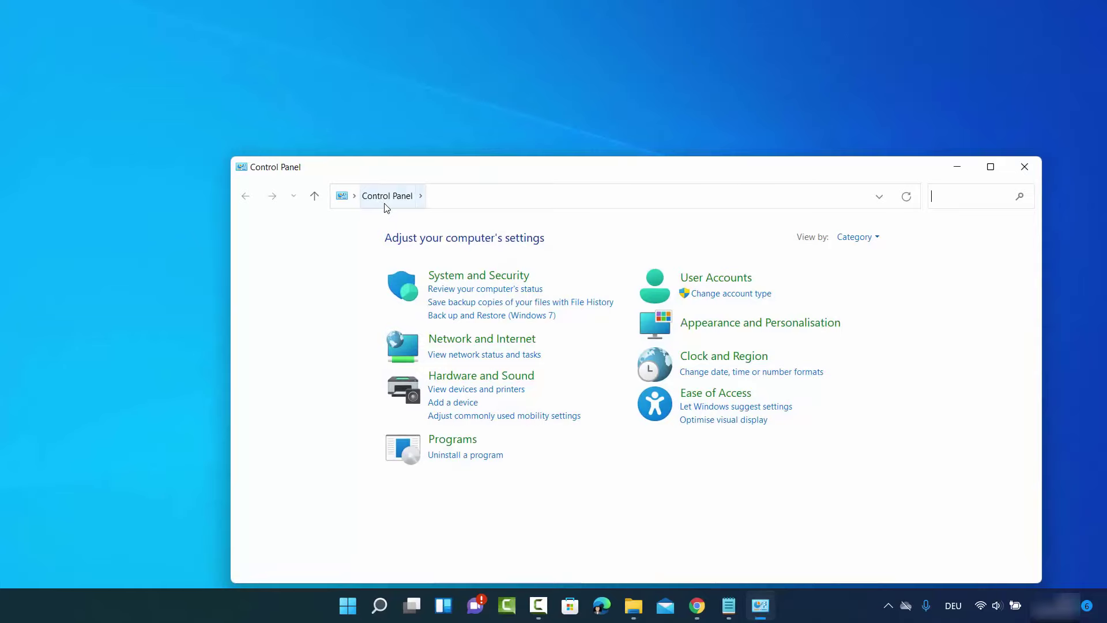
click(863, 245)
click(861, 252)
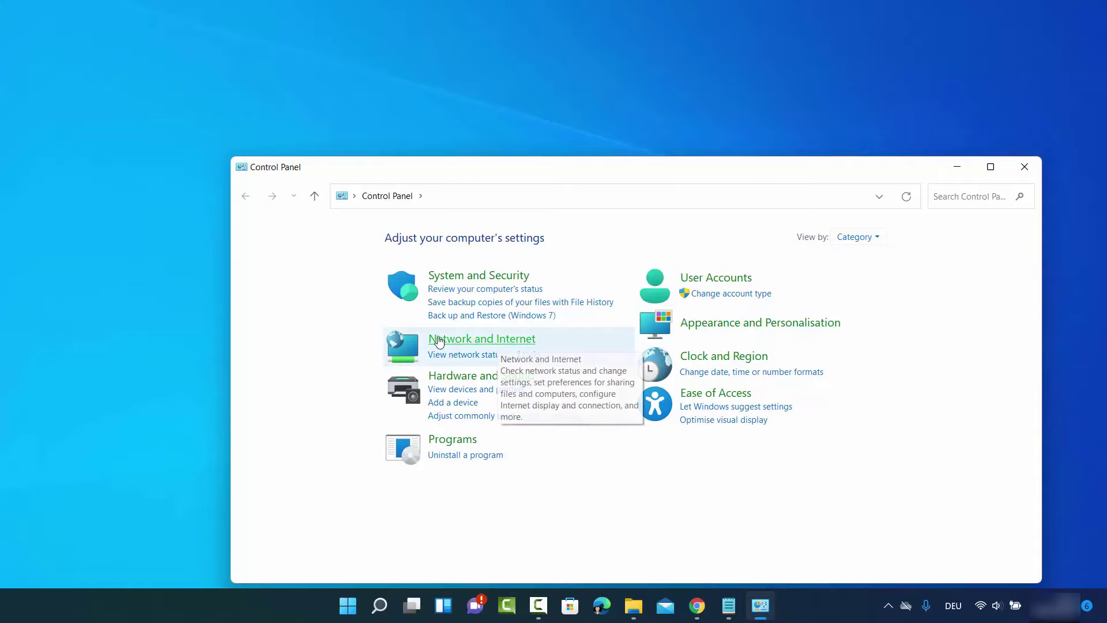
Open the Network and Sharing Centre from the Network and Internet category
click(484, 340)
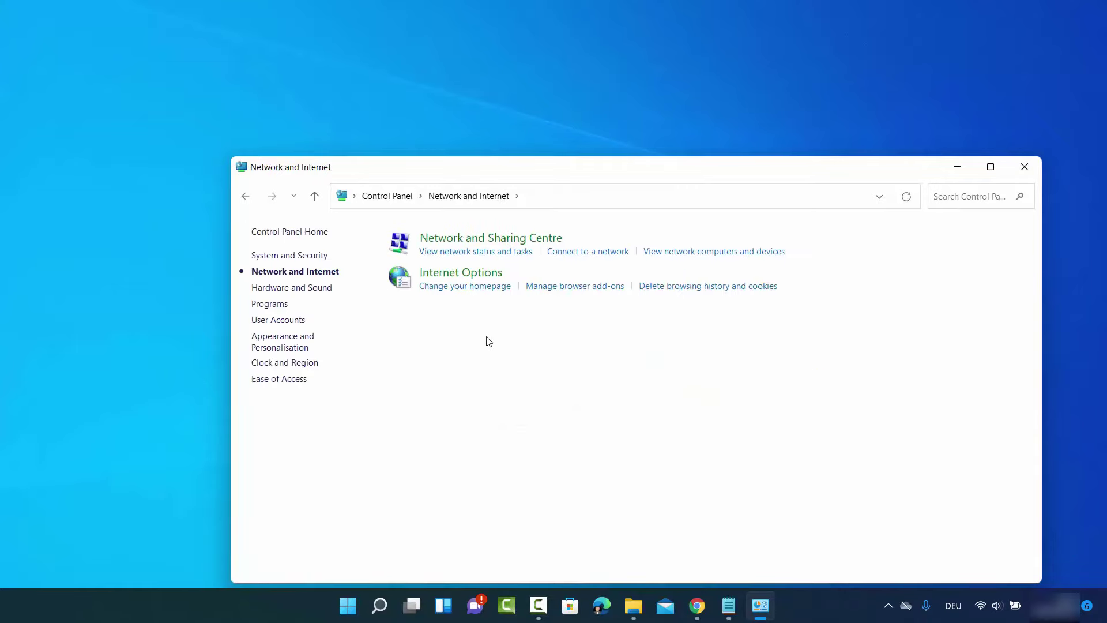
drag(595, 178, 596, 132)
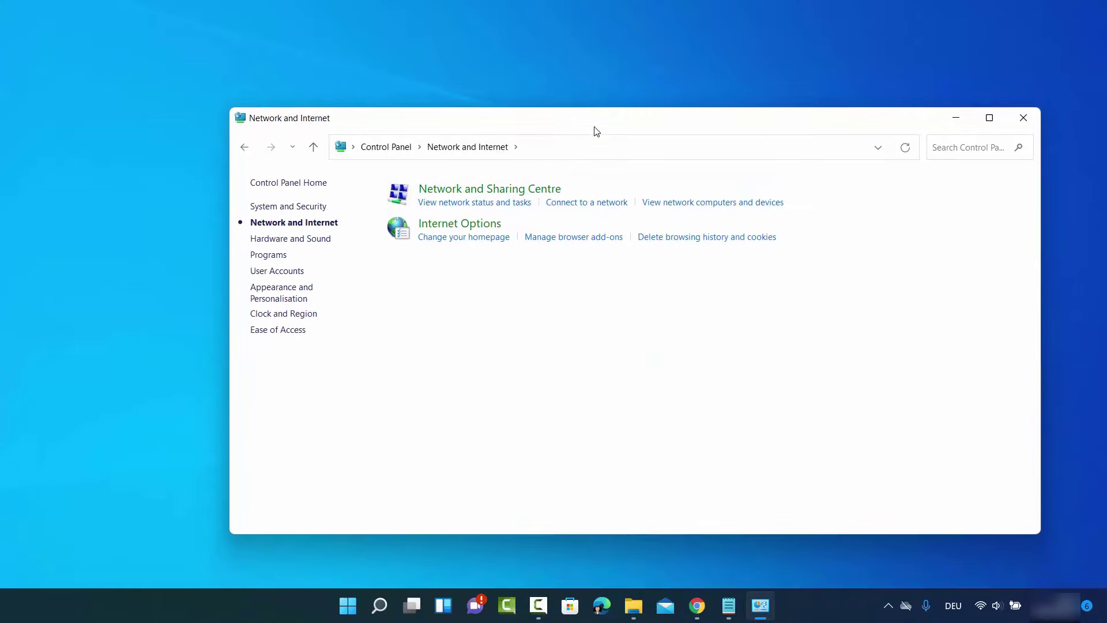
click(491, 191)
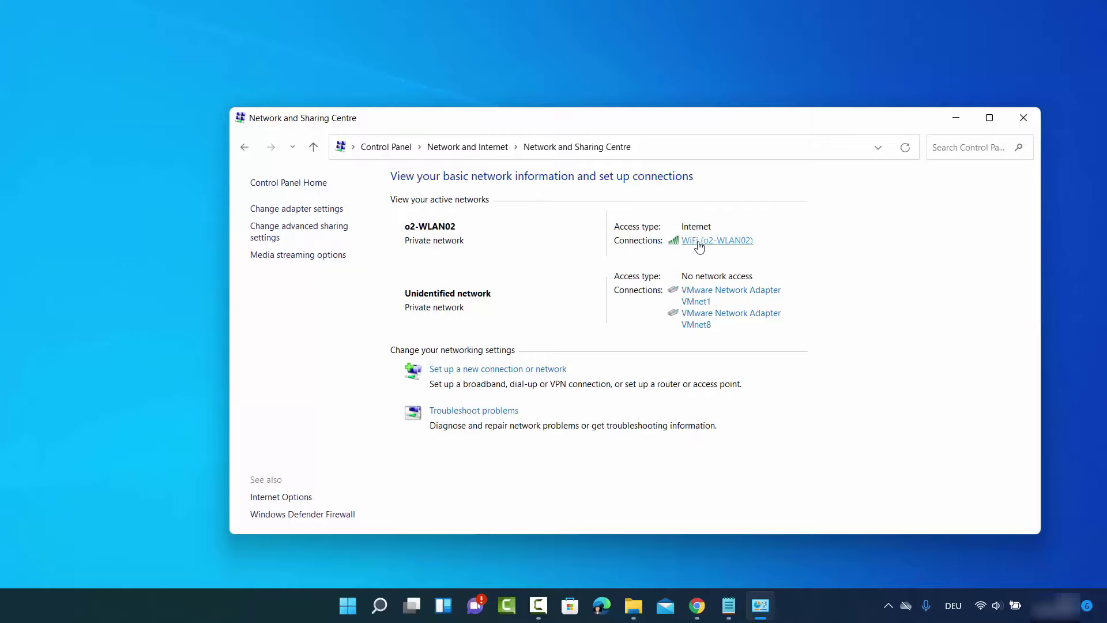
Open the wireless security properties of the connected o2-WLAN02 network and show the characters of its network security key
click(980, 608)
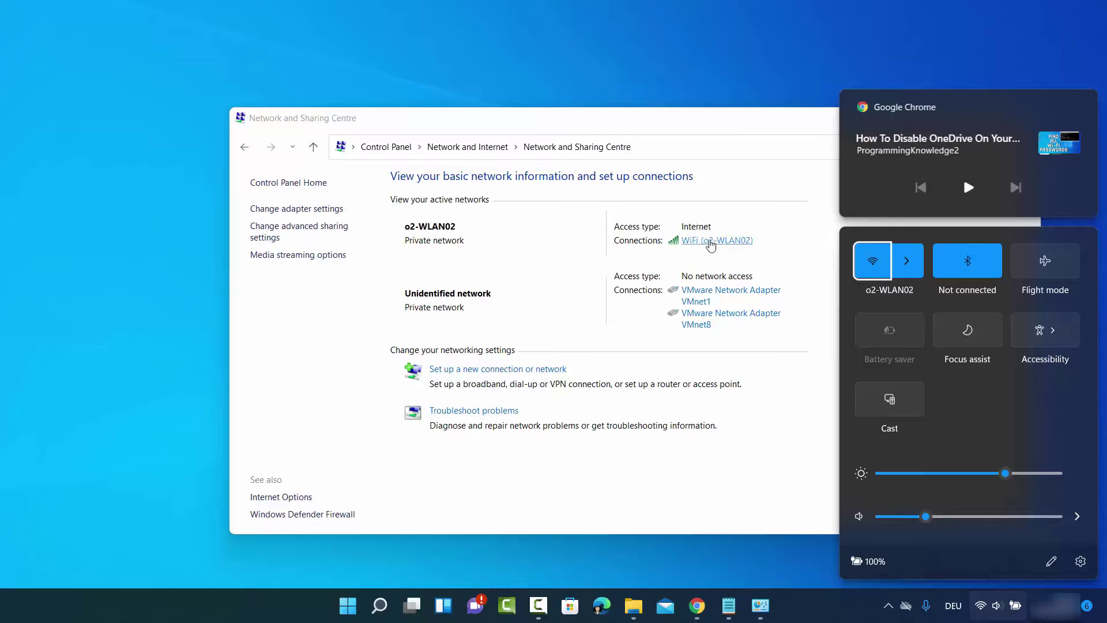
click(711, 243)
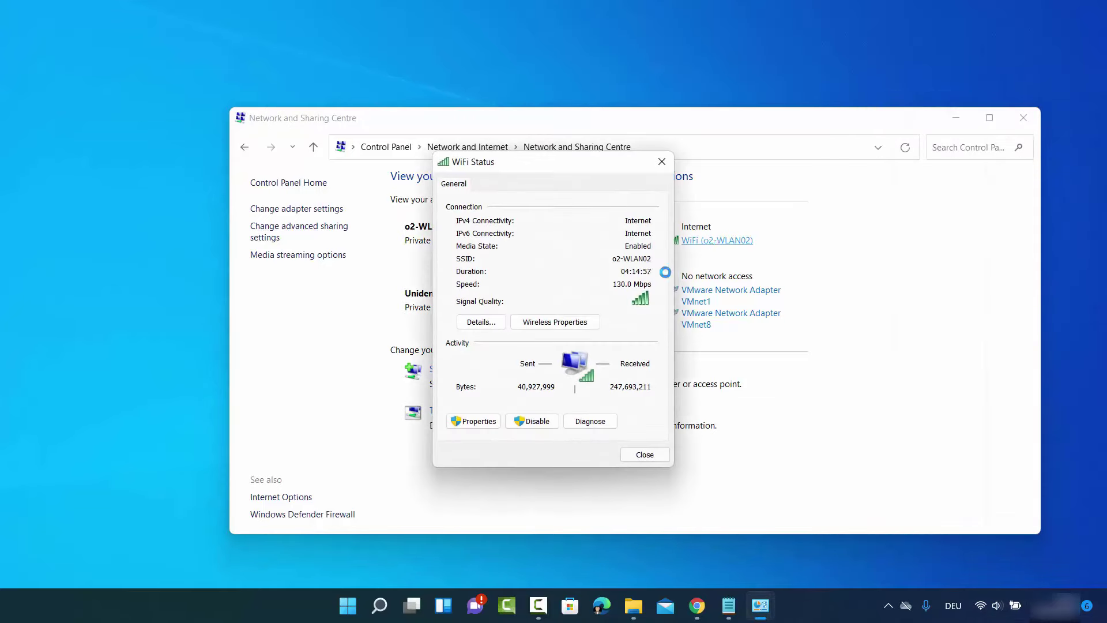
click(551, 323)
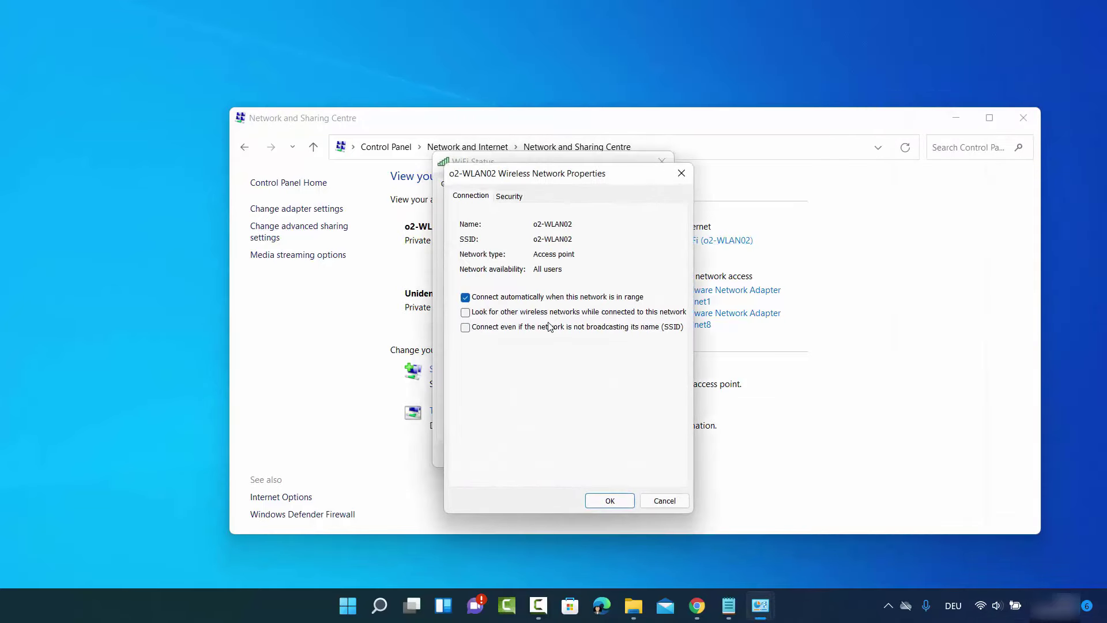
click(515, 197)
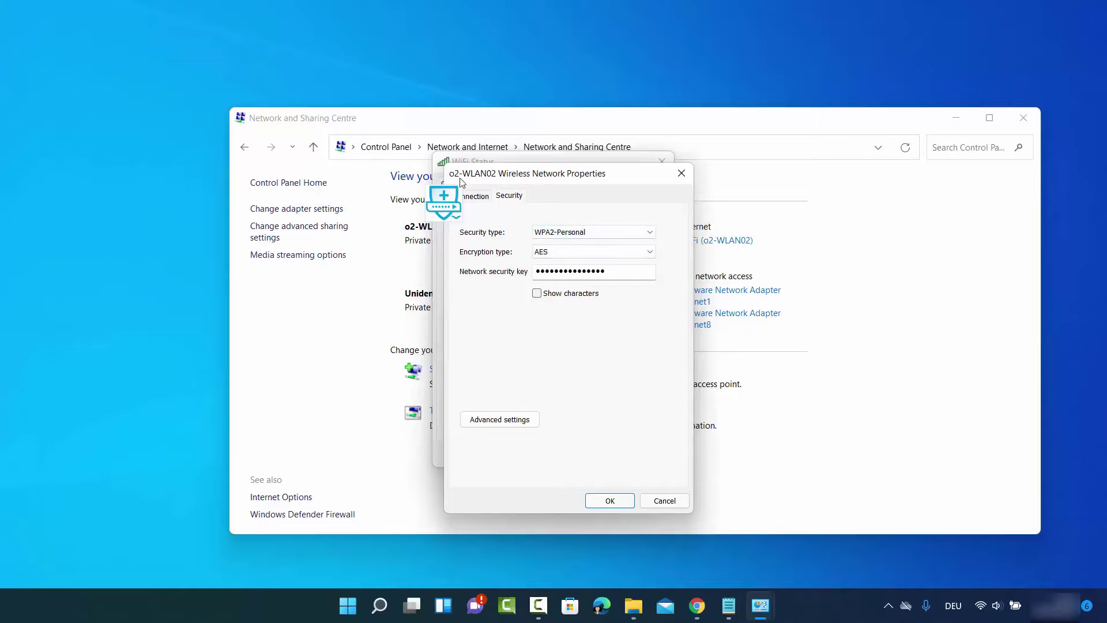
click(537, 294)
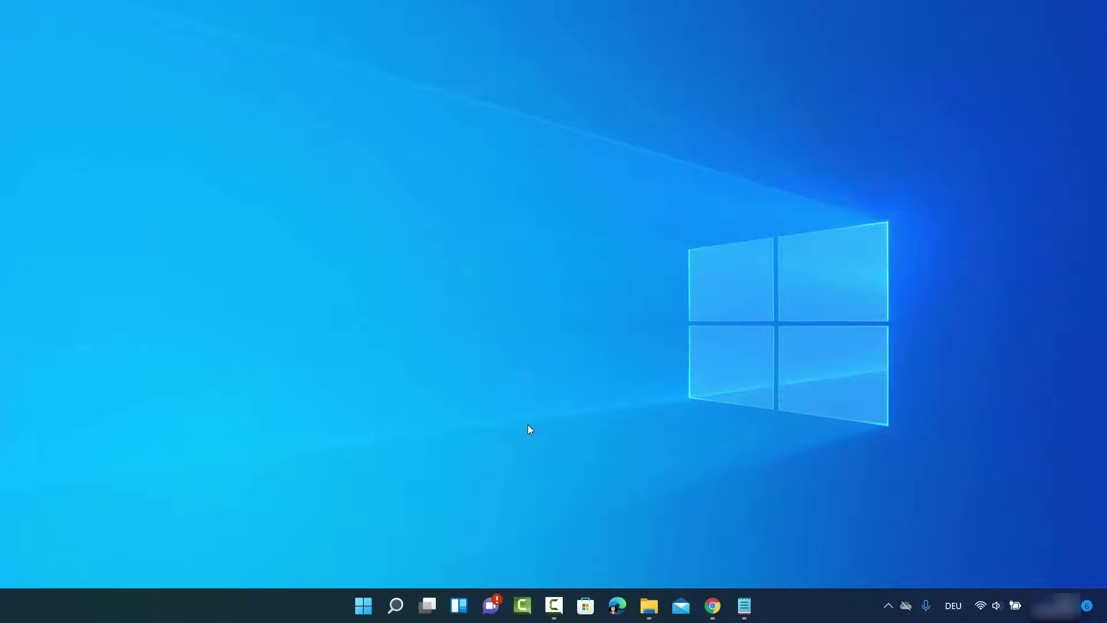
click(981, 605)
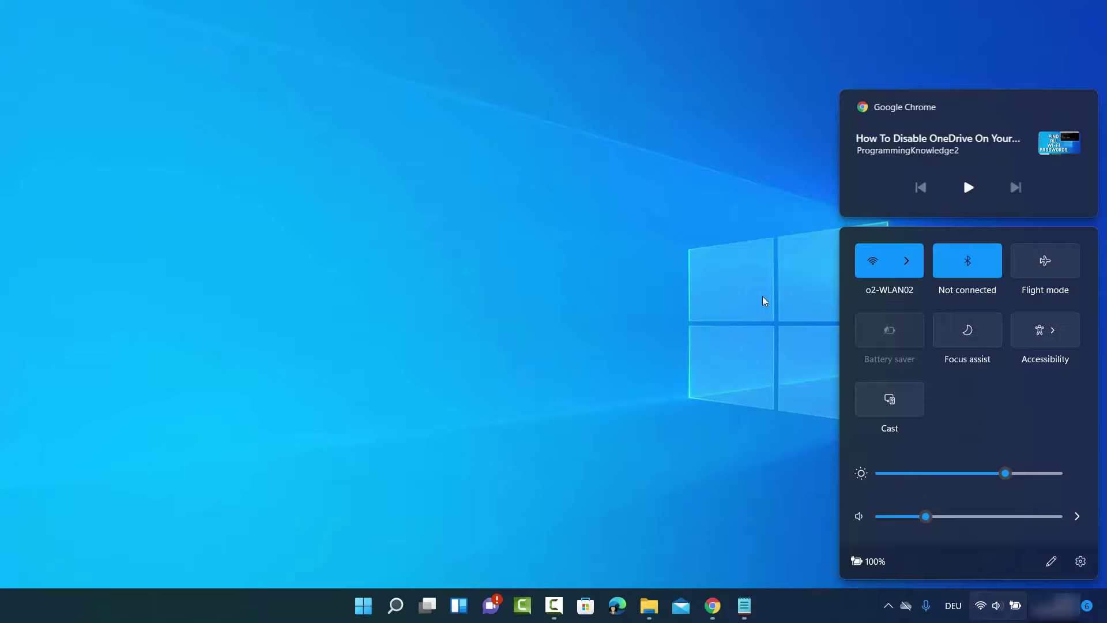
click(722, 300)
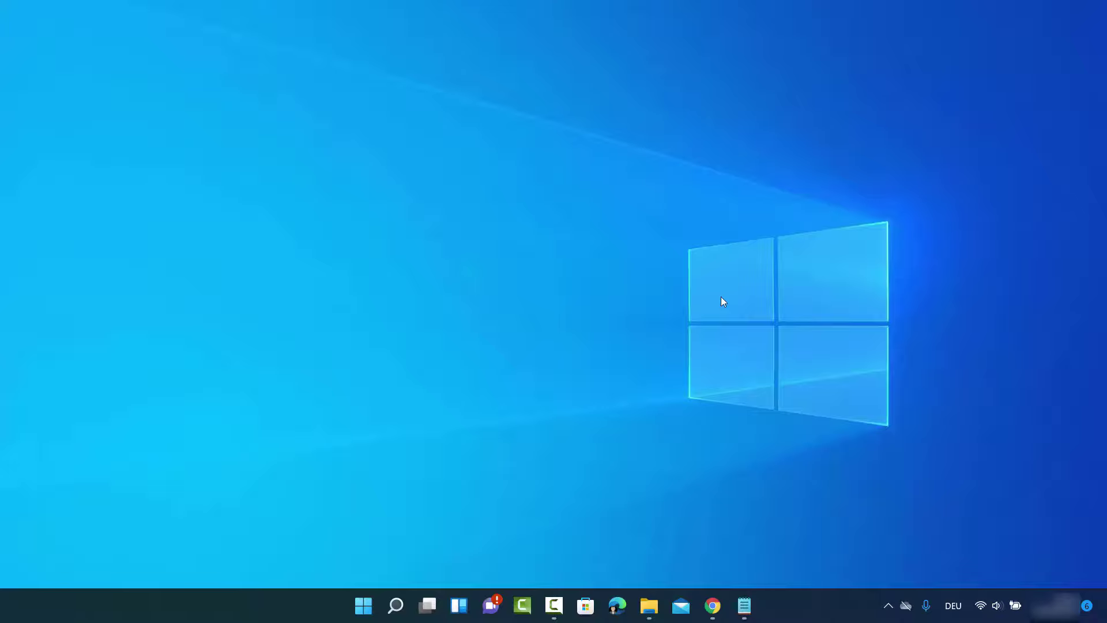
Search for cmd and run Command Prompt as administrator
click(397, 606)
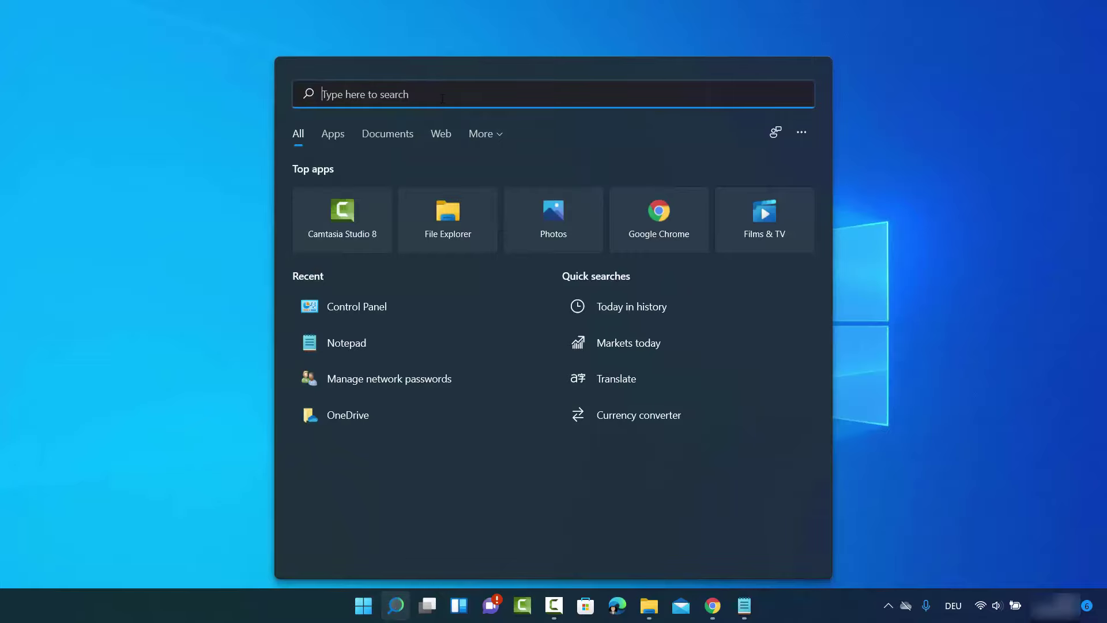
text(cmd)
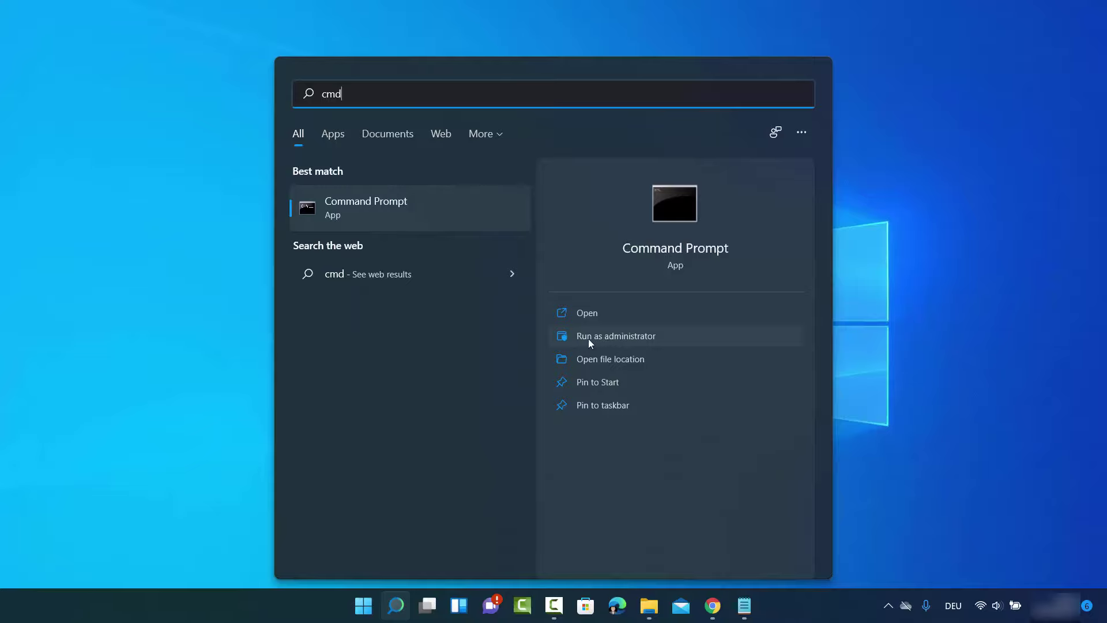
click(612, 340)
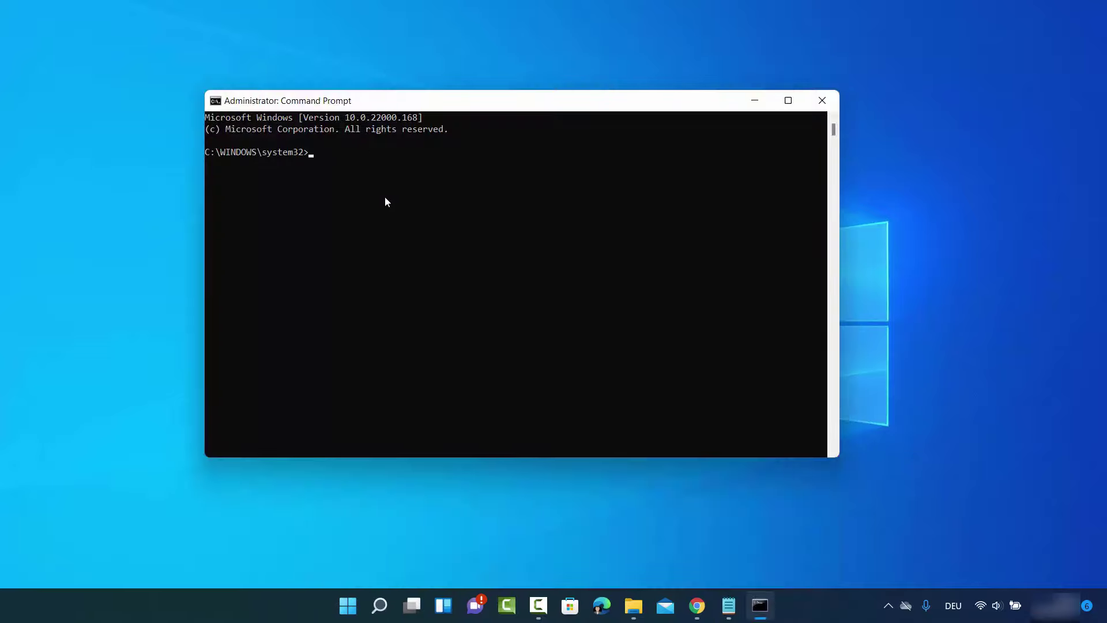
Set the Command Prompt font size to 28 and maximise its window
click(216, 101)
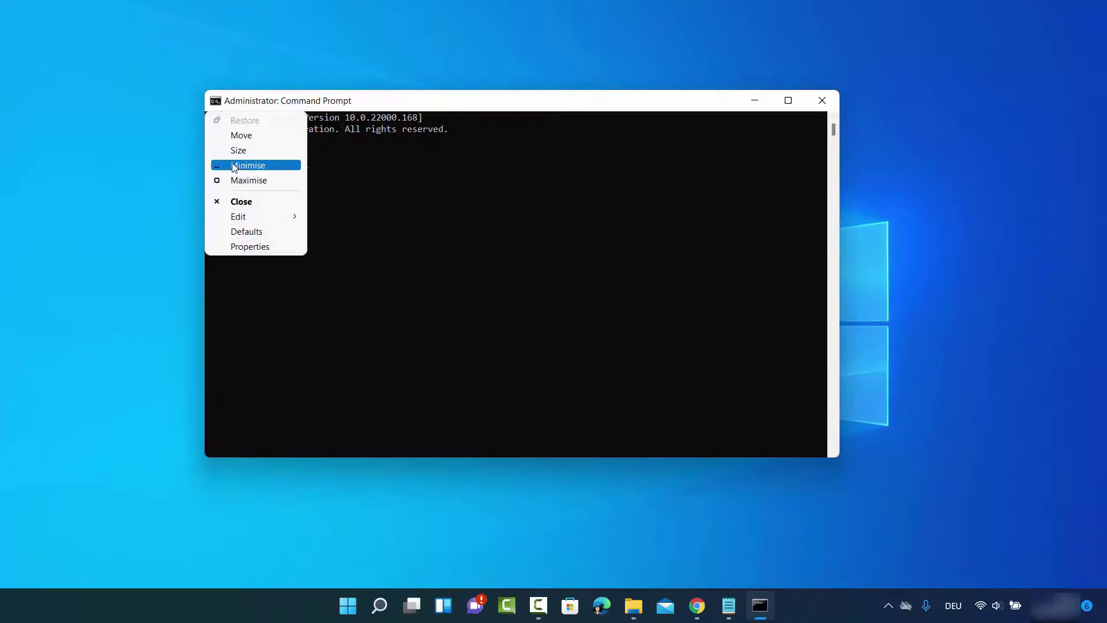
click(265, 246)
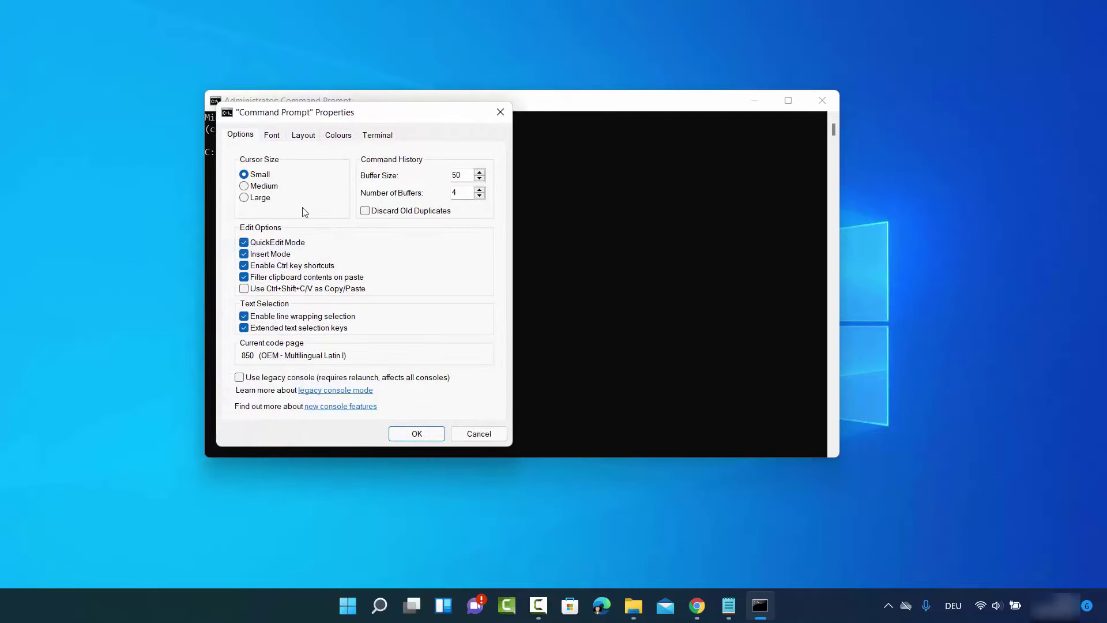
click(271, 135)
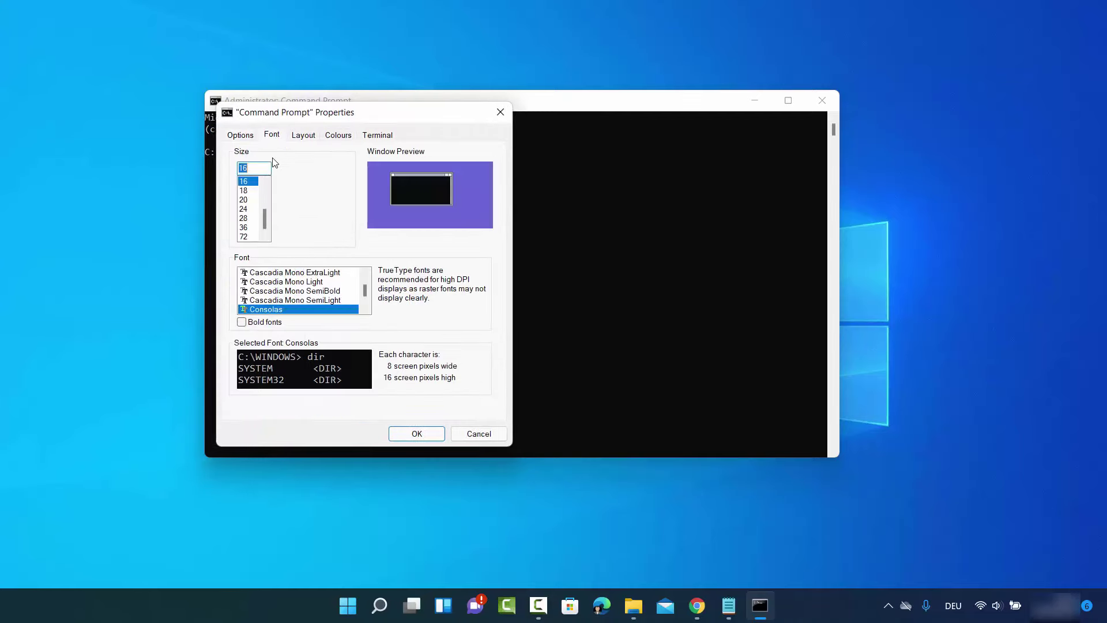
click(245, 219)
click(411, 434)
drag(509, 108, 305, 23)
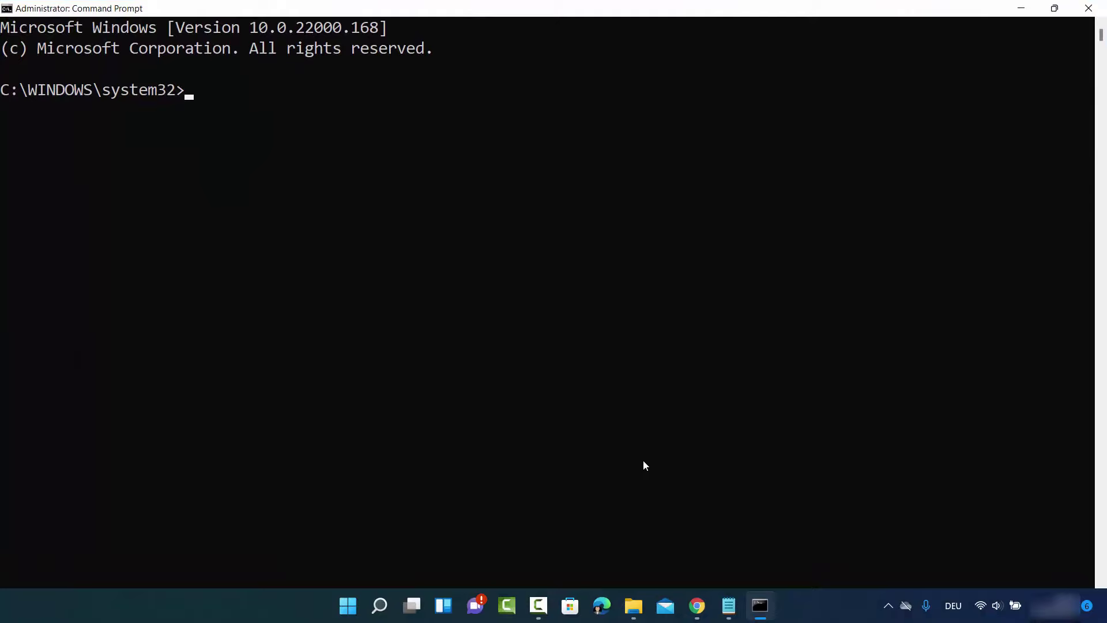
Switch to the Notepad notes and copy the command netsh wlan show profile
click(728, 614)
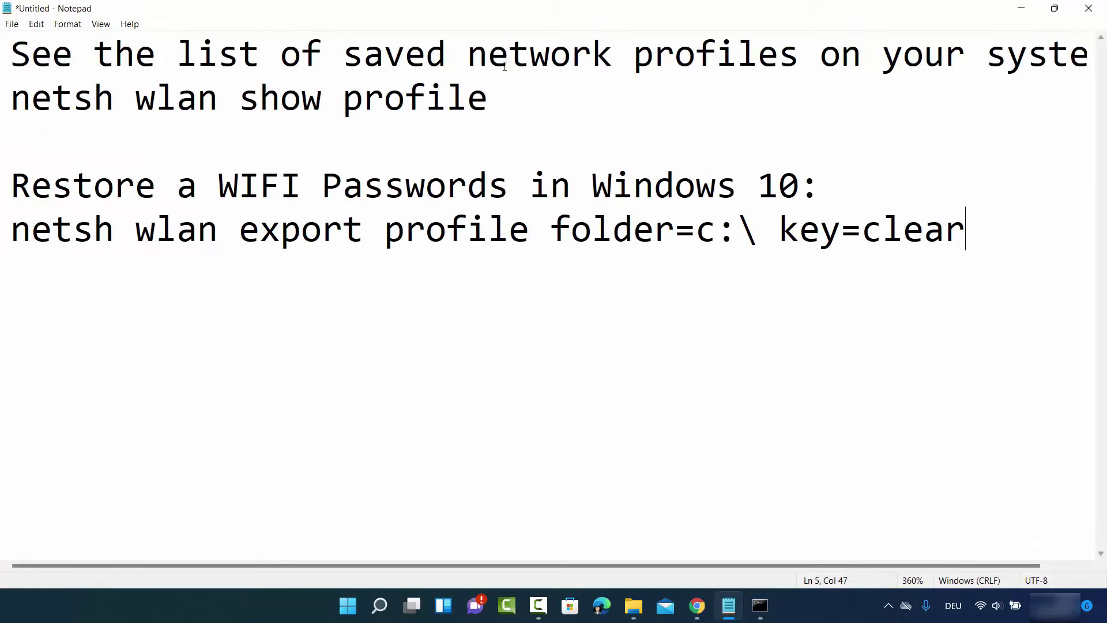
drag(489, 104, 11, 103)
right_click(34, 104)
click(72, 149)
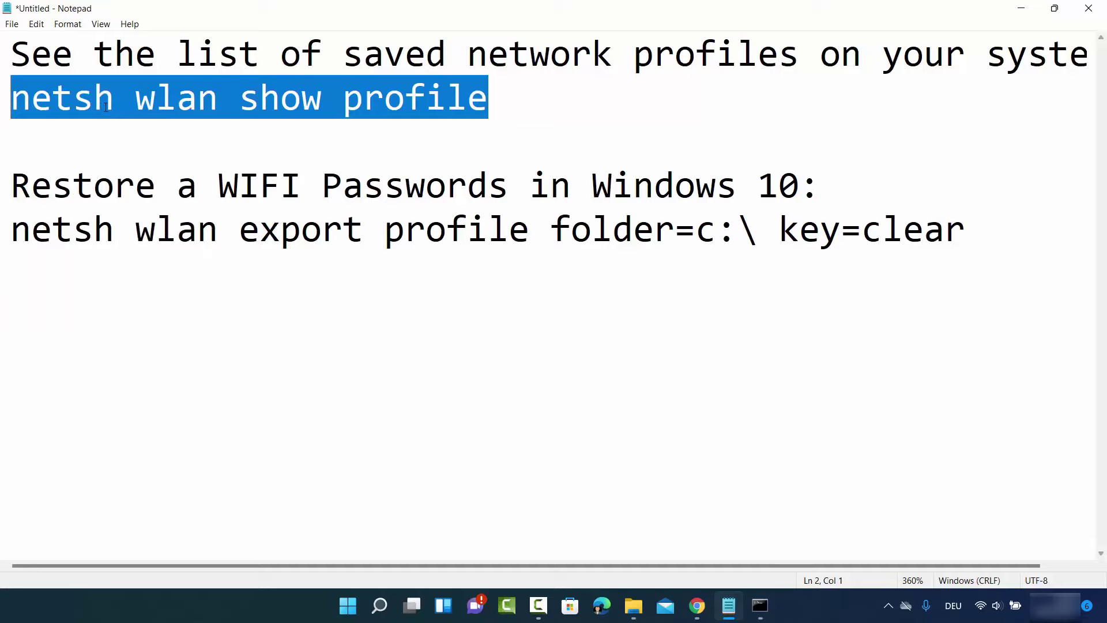
Run netsh wlan show profile in Command Prompt and highlight each saved user profile name in the output
click(1020, 8)
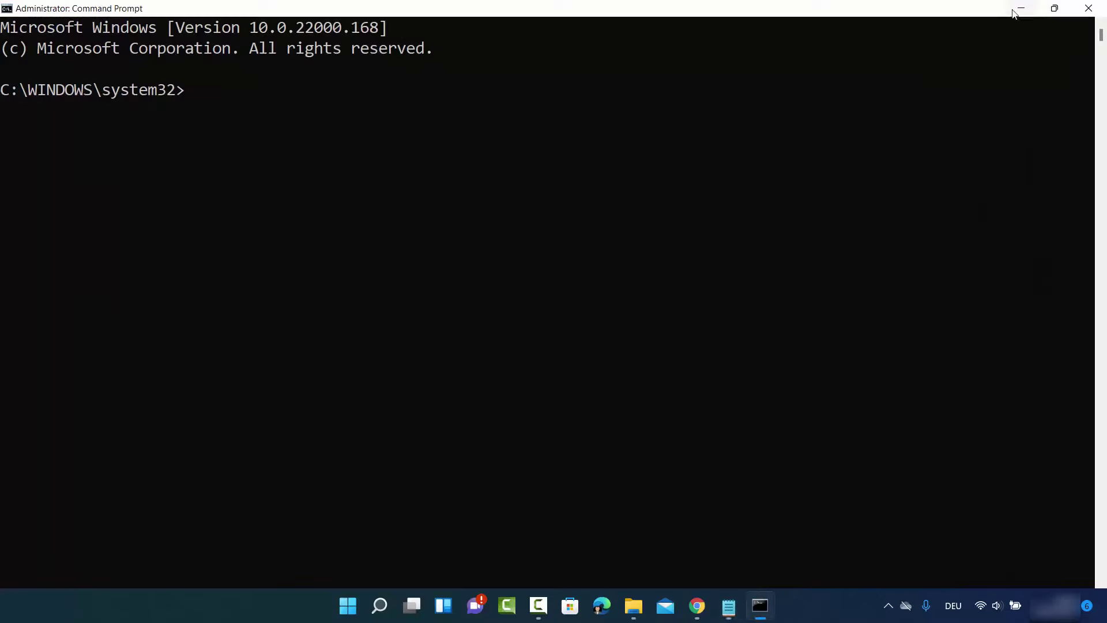
right_click(200, 95)
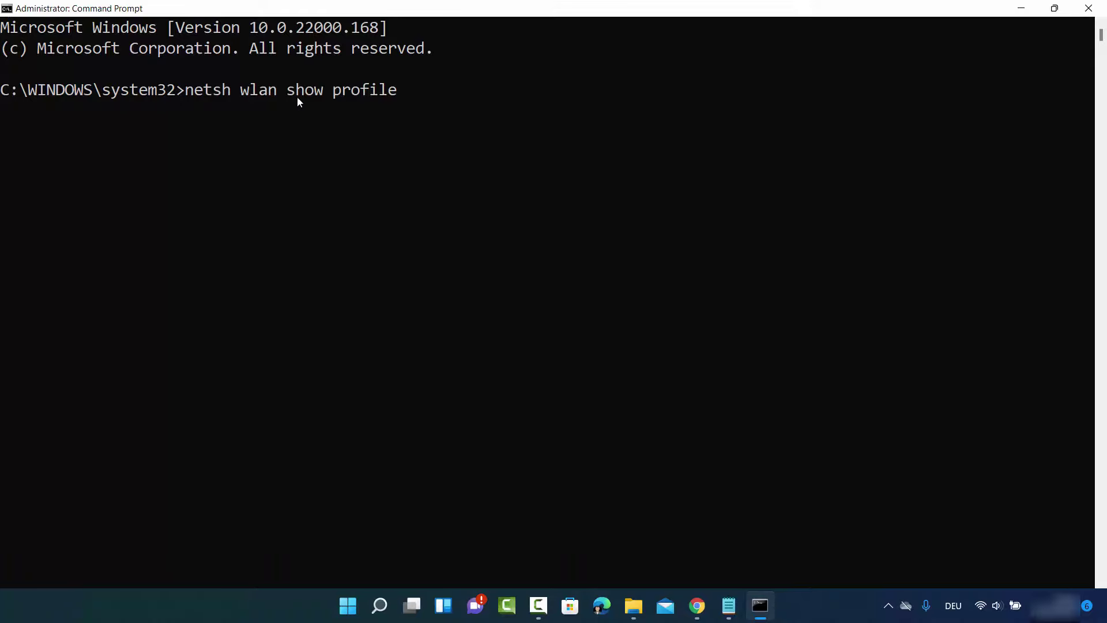
key(Return)
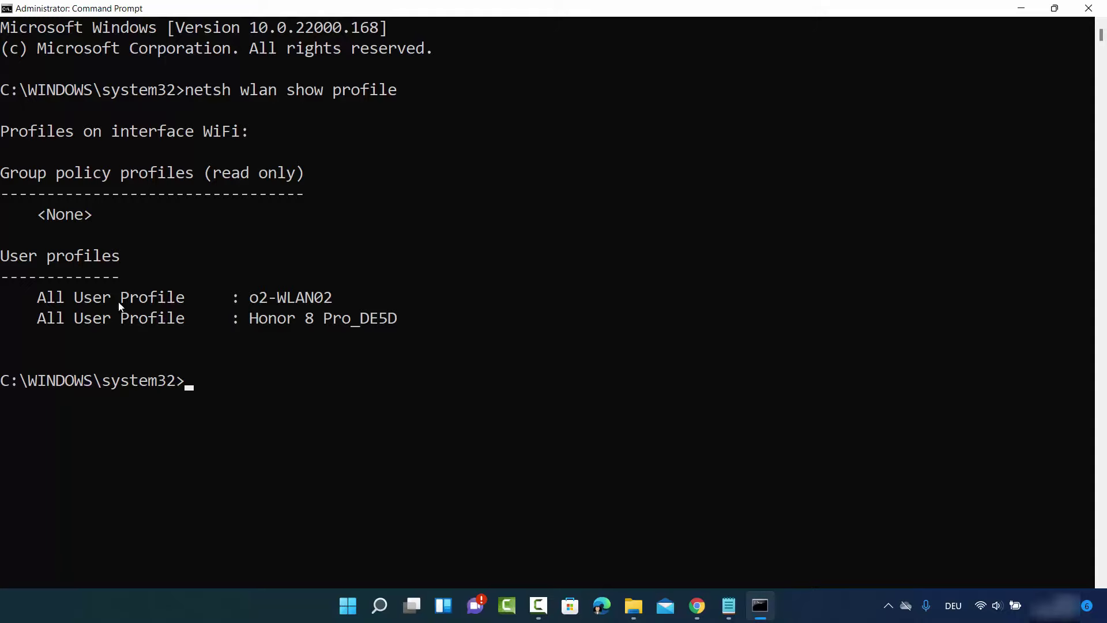
drag(248, 300, 333, 304)
drag(250, 319, 406, 320)
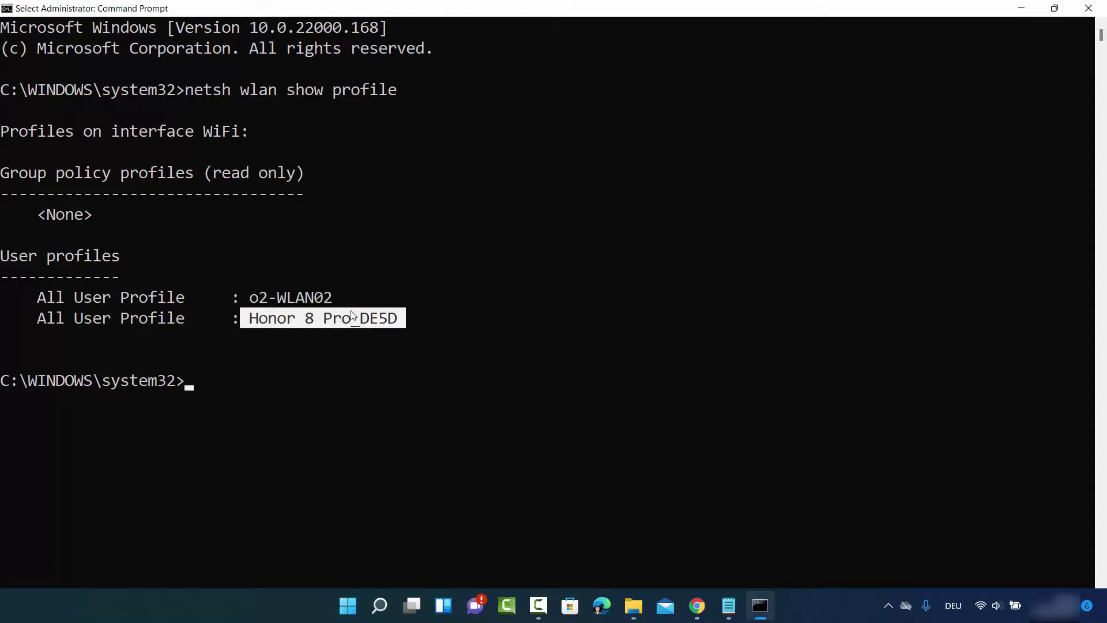
click(826, 338)
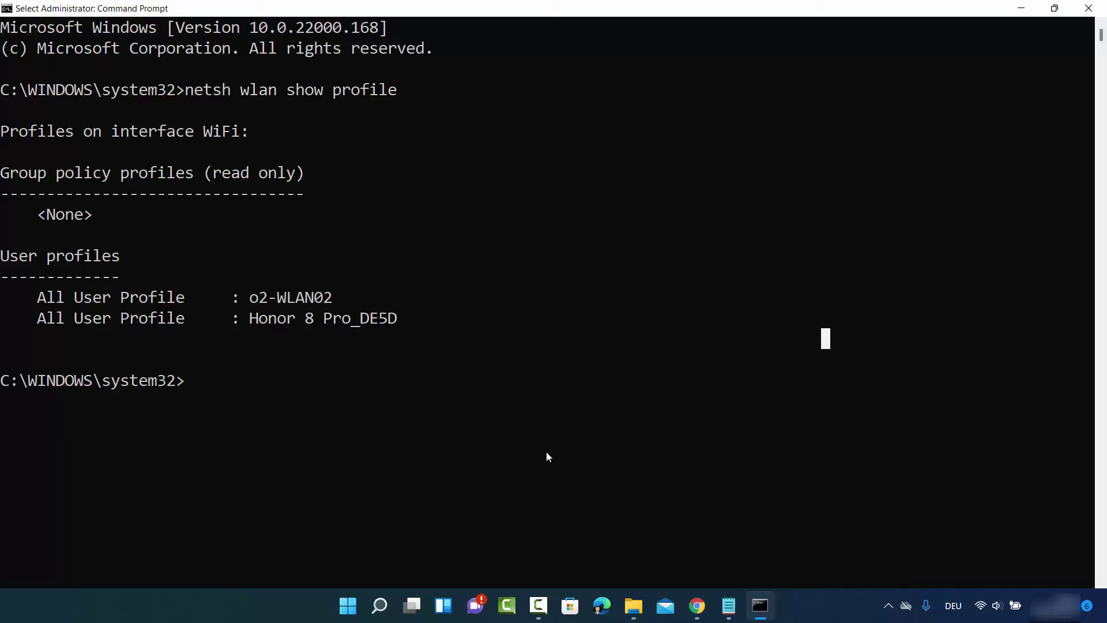
Switch to the Notepad notes and copy the command netsh wlan export profile folder=c:\ key=clear
click(727, 606)
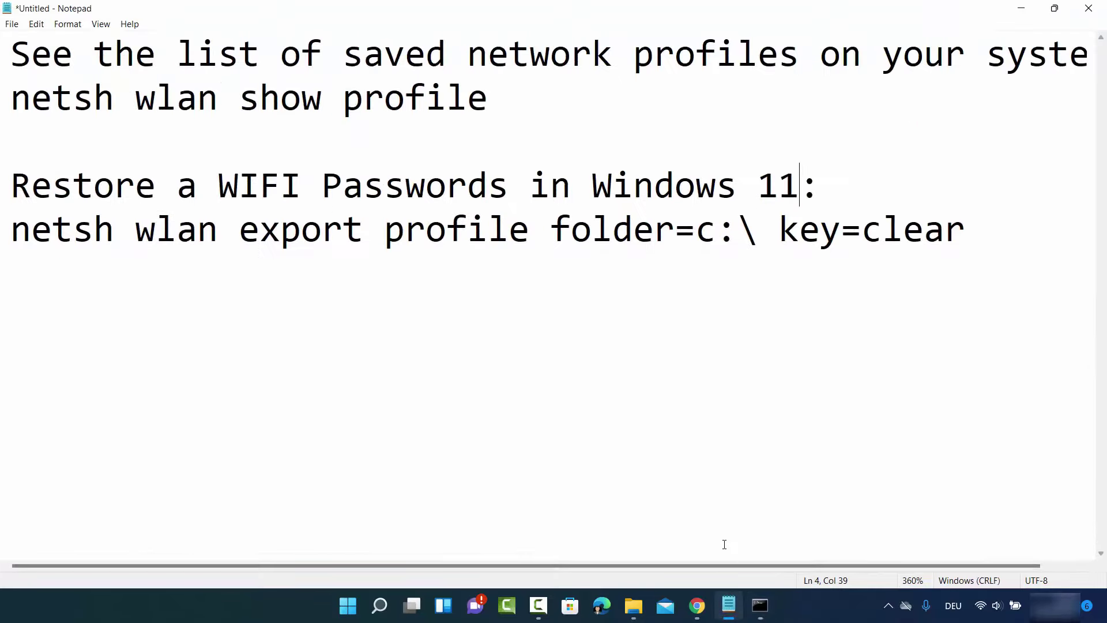
drag(975, 230, 737, 231)
drag(655, 244, 19, 241)
right_click(56, 240)
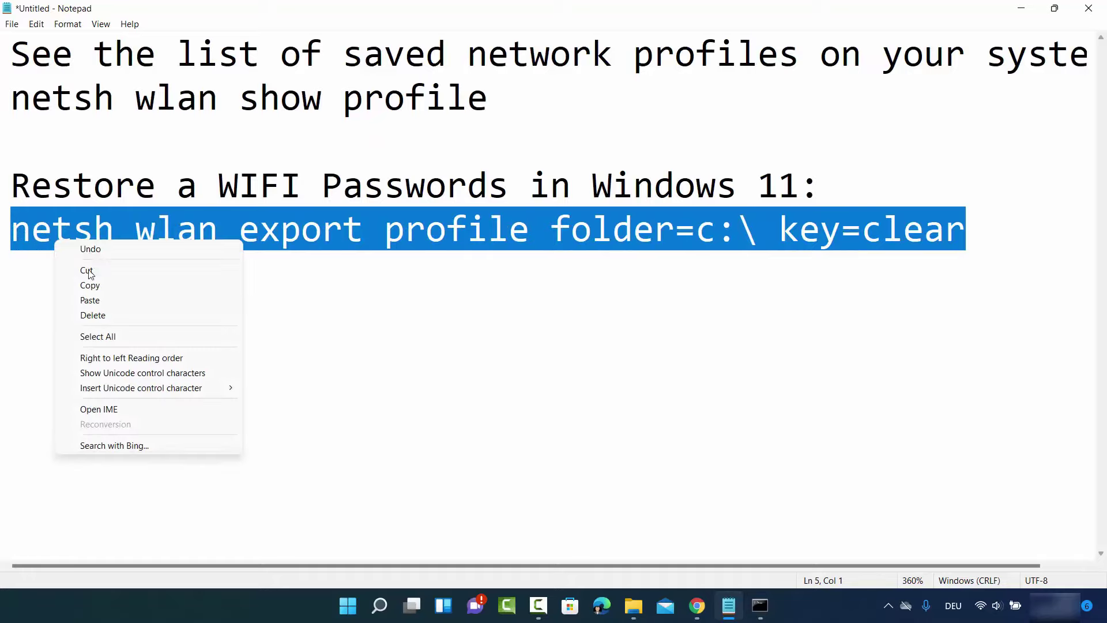
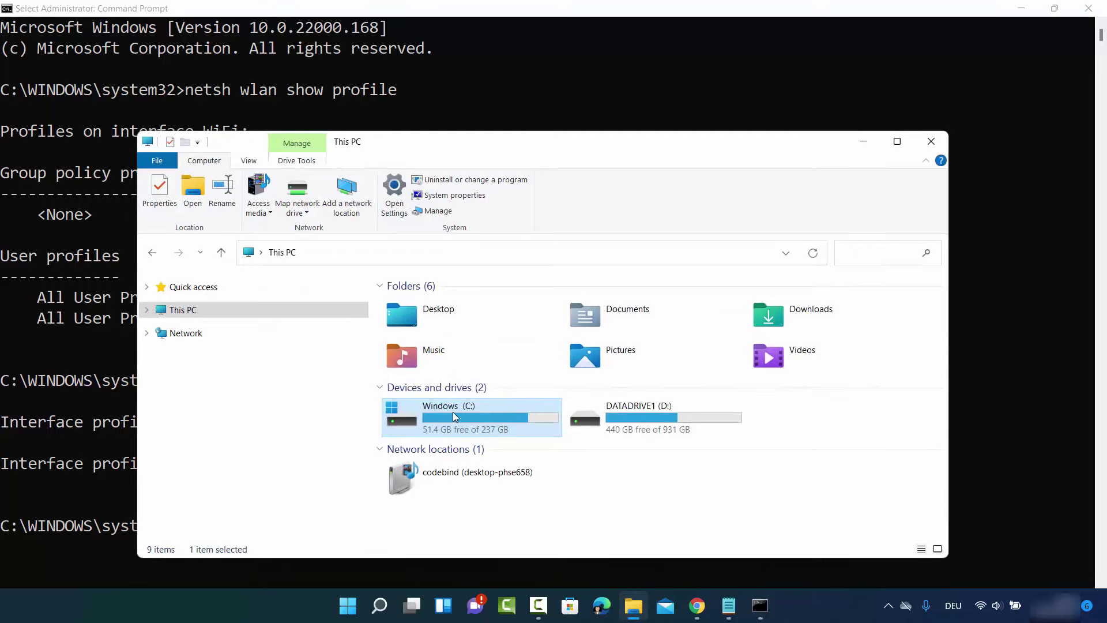
Open the Windows (C:) drive in File Explorer and locate the exported Wi-Fi profile XML files
double_click(458, 411)
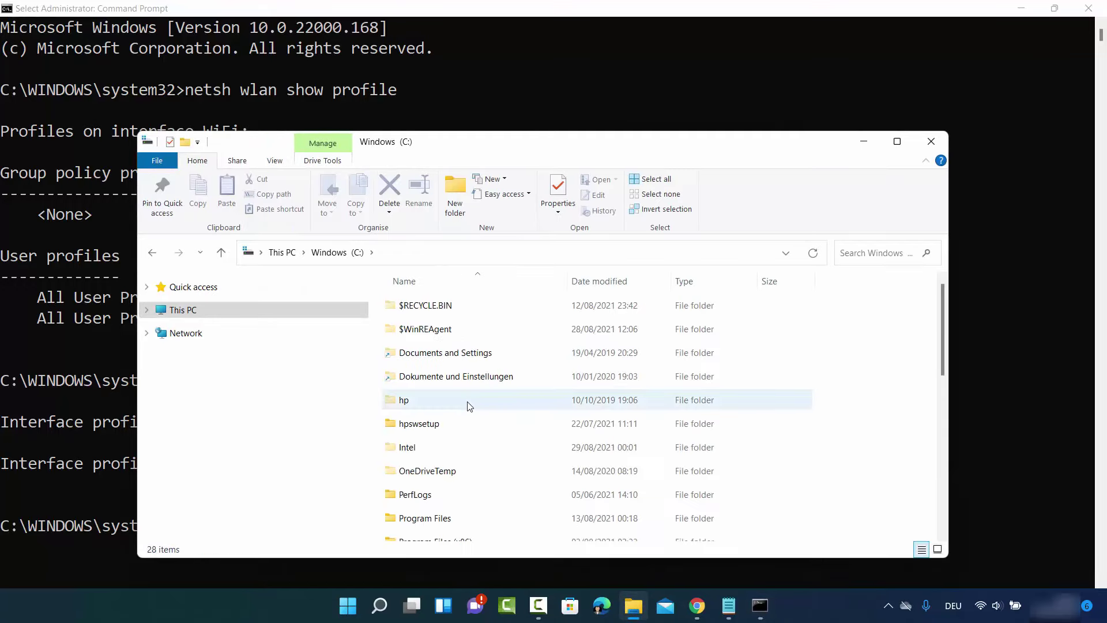
scroll(470, 406, down, 6)
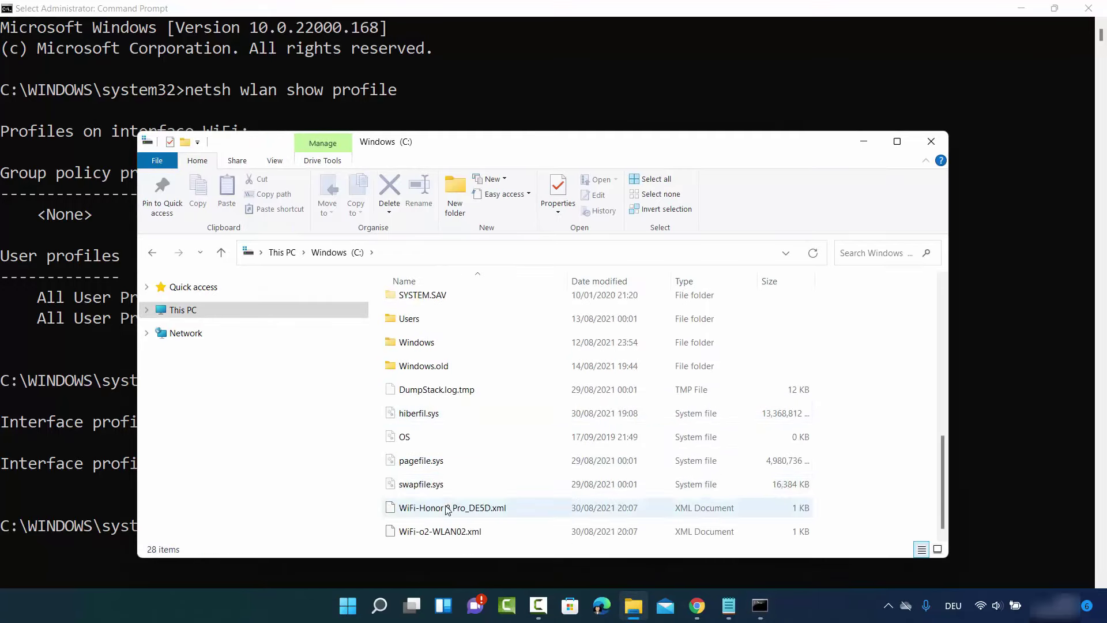
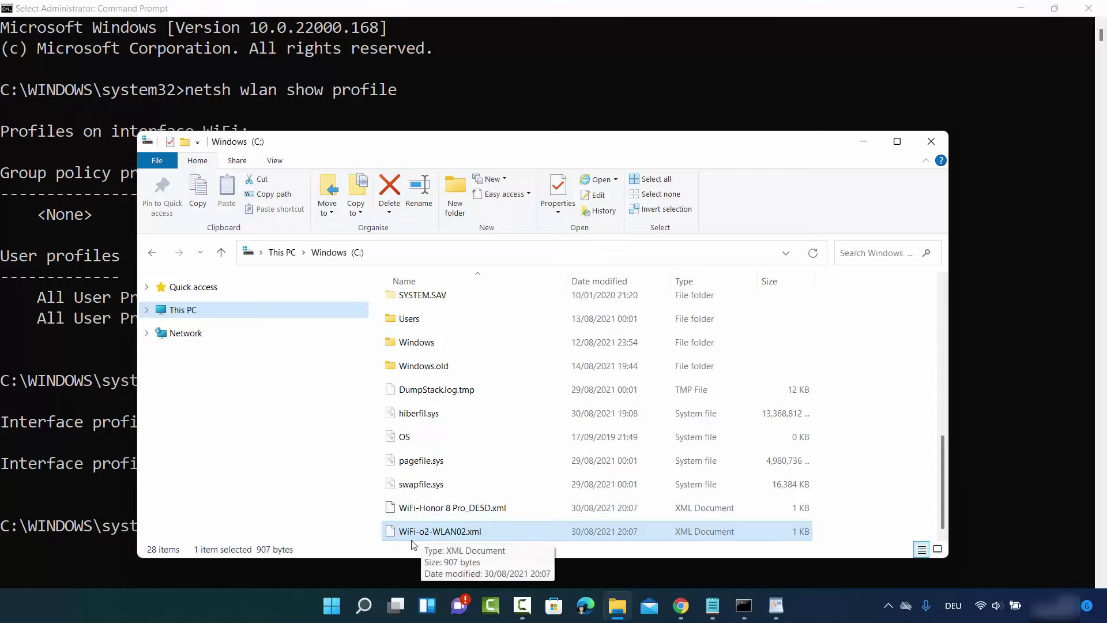
Open the exported profile file WiFi-o2-WLAN02.xml in WordPad
right_click(440, 536)
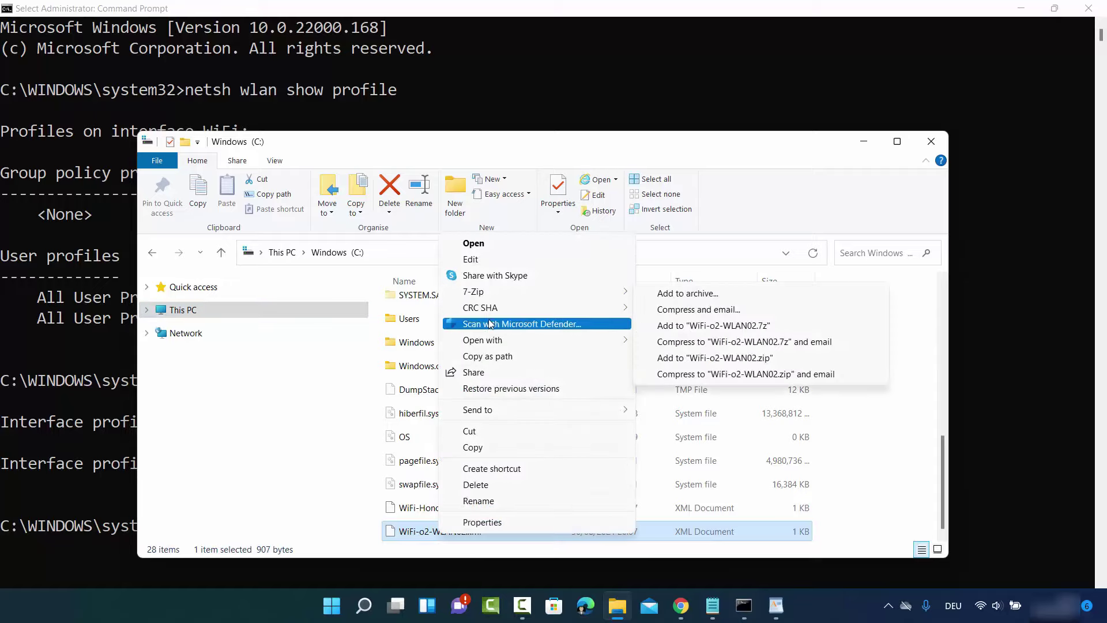
mouse_move(499, 344)
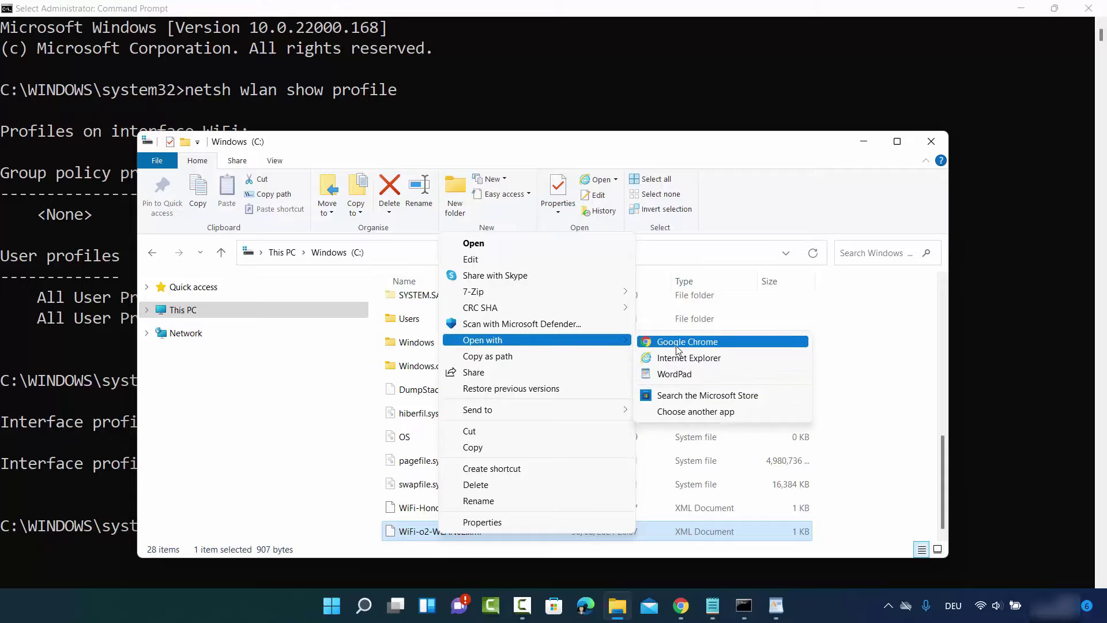
click(682, 380)
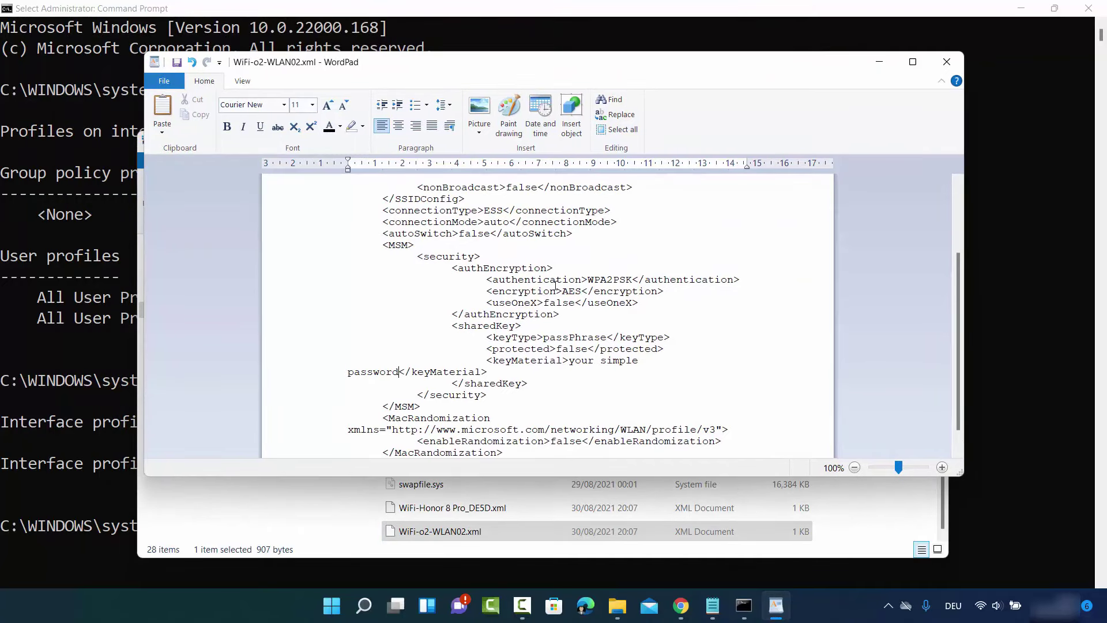
Find the keyMaterial element in the sharedKey section, select the Wi-Fi password it contains, and return to File Explorer
scroll(504, 246, down, 1)
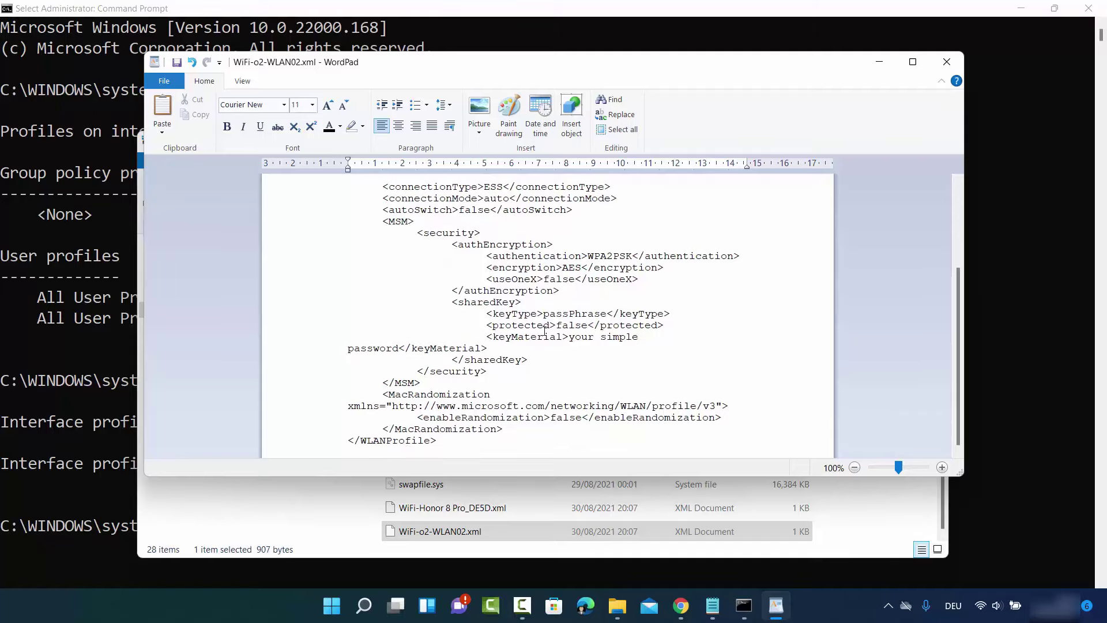
double_click(532, 337)
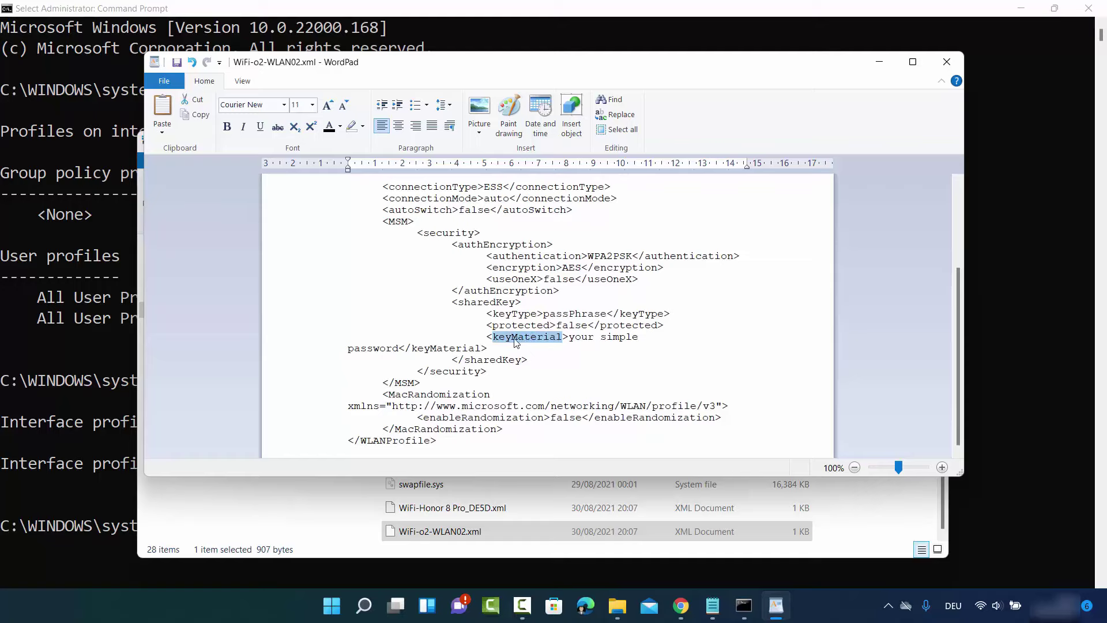
click(569, 339)
drag(569, 338, 398, 344)
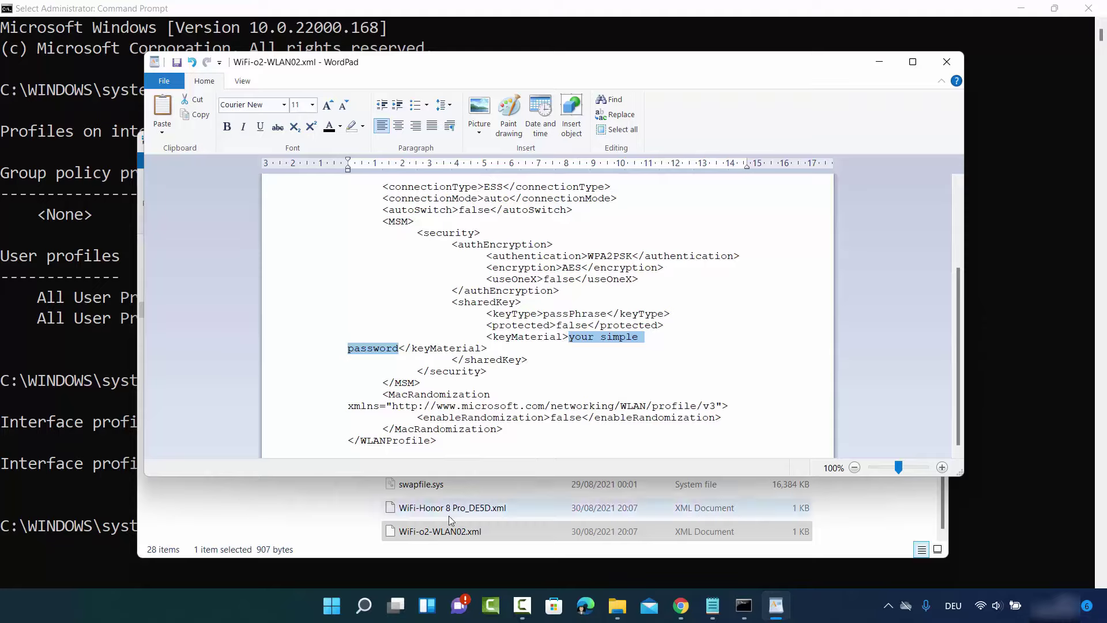
click(380, 515)
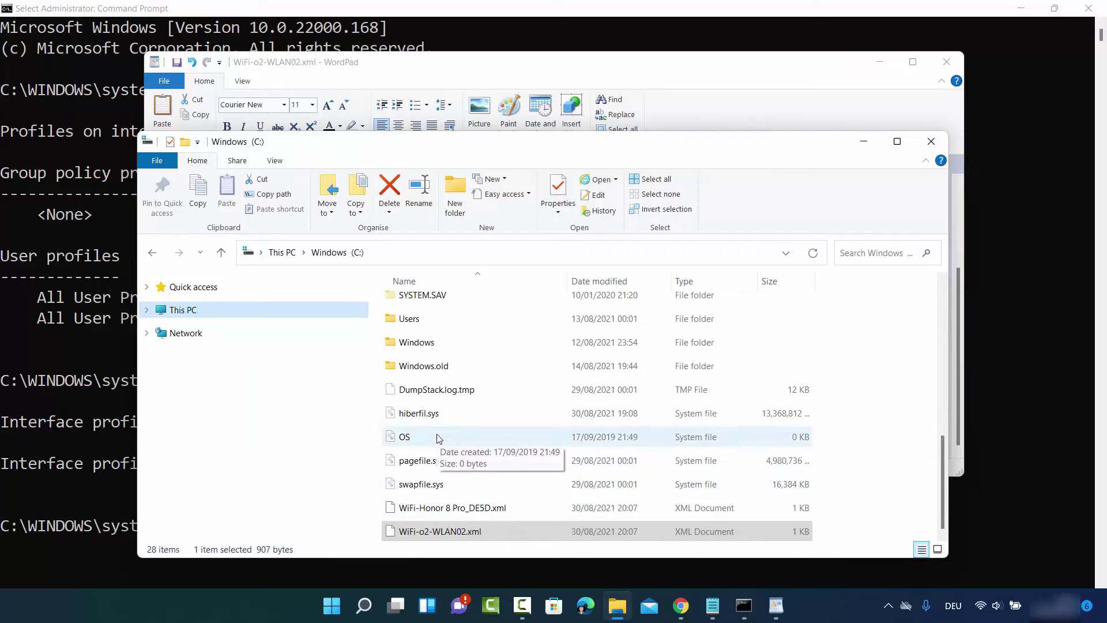
click(824, 616)
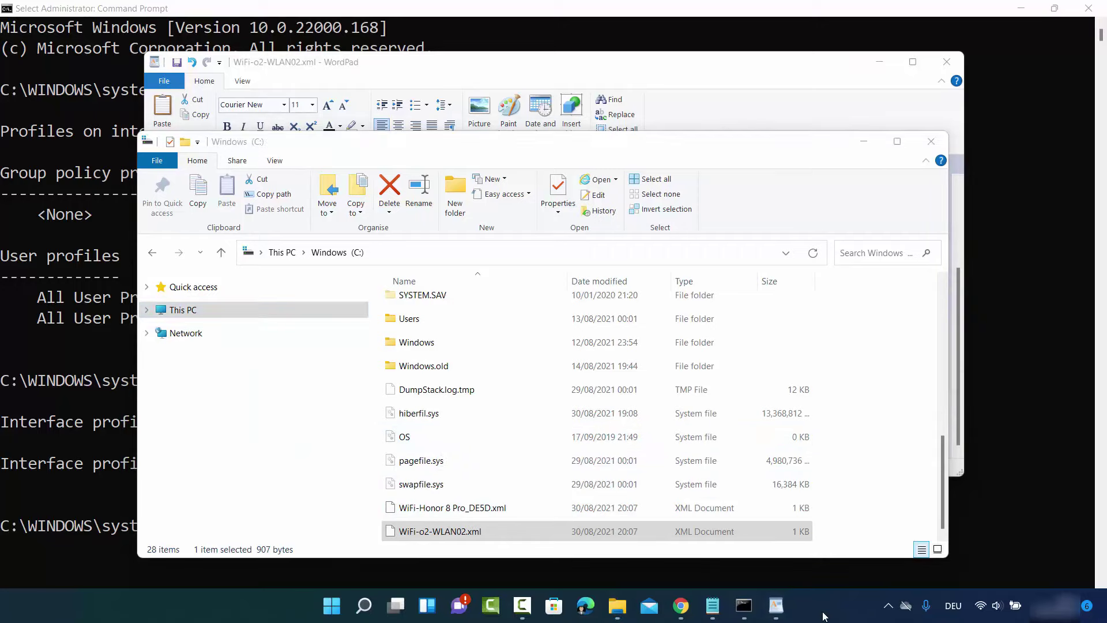